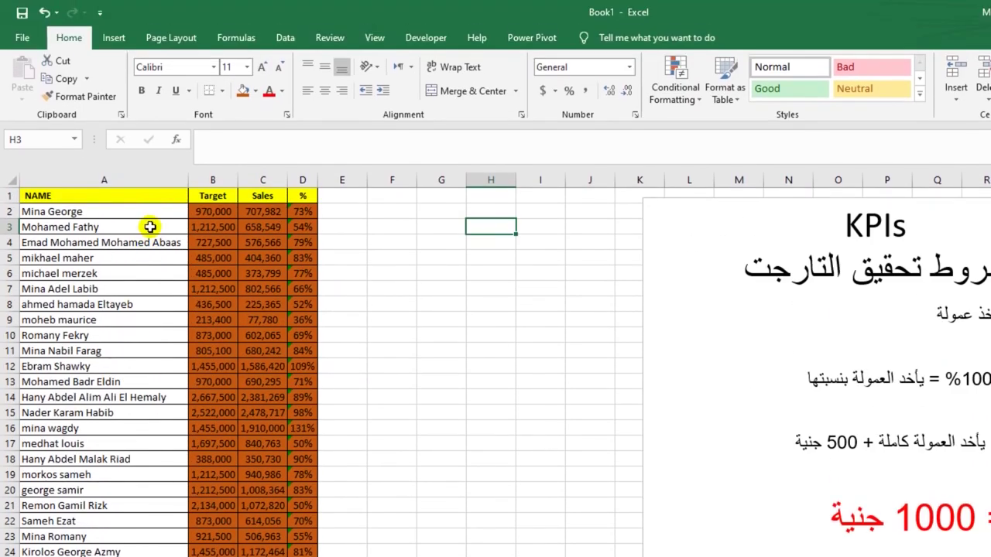
Review the name, target, sales and percentage columns of the salesperson table
drag(149, 73, 154, 180)
drag(155, 304, 155, 415)
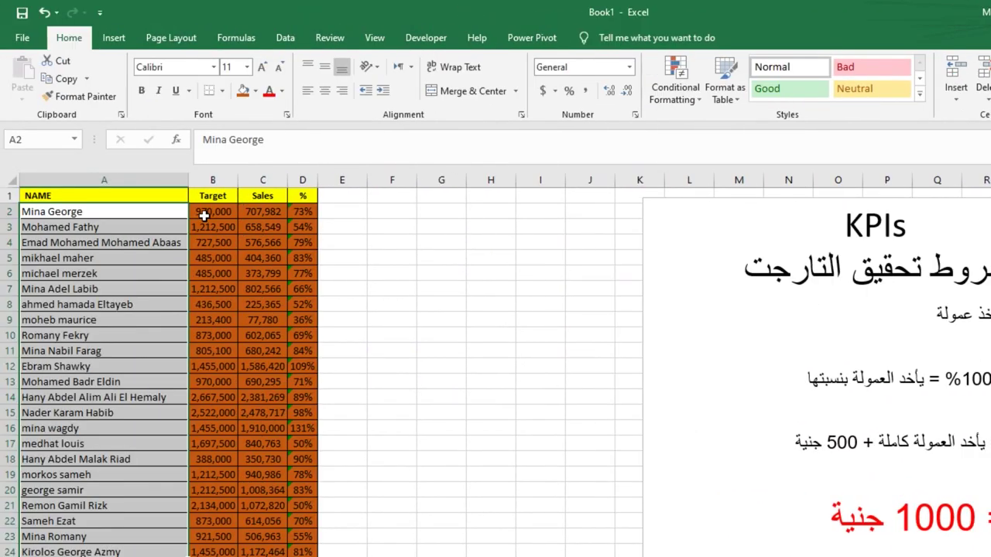
drag(207, 213, 211, 491)
drag(263, 211, 263, 444)
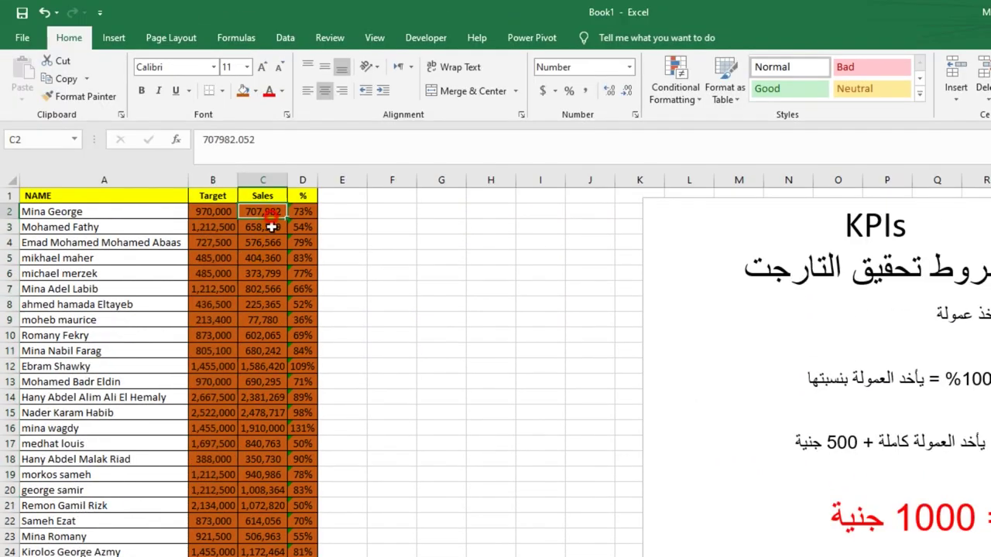
drag(303, 211, 303, 444)
Append "= 0 صفر" to the below-70% commission rule in the KPIs text box
click(990, 397)
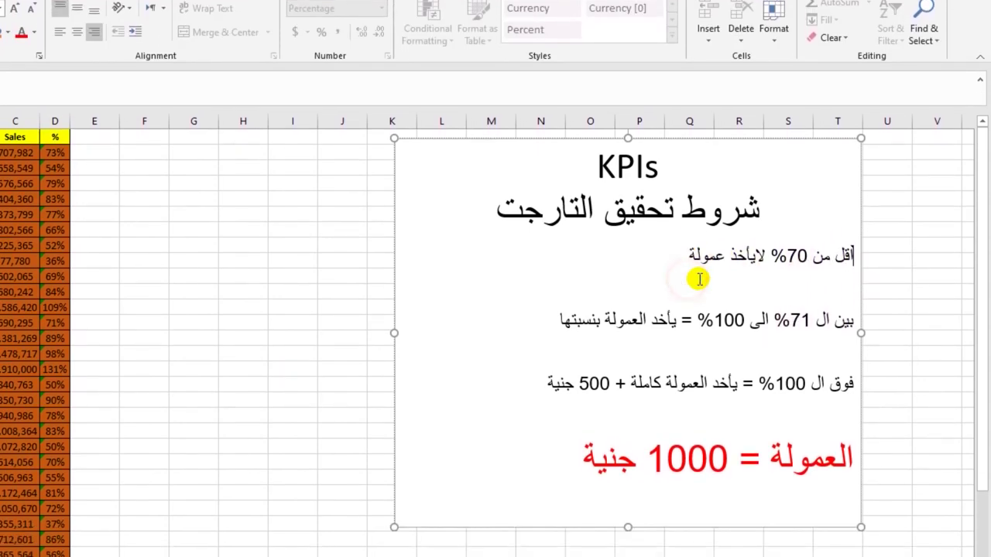
click(686, 291)
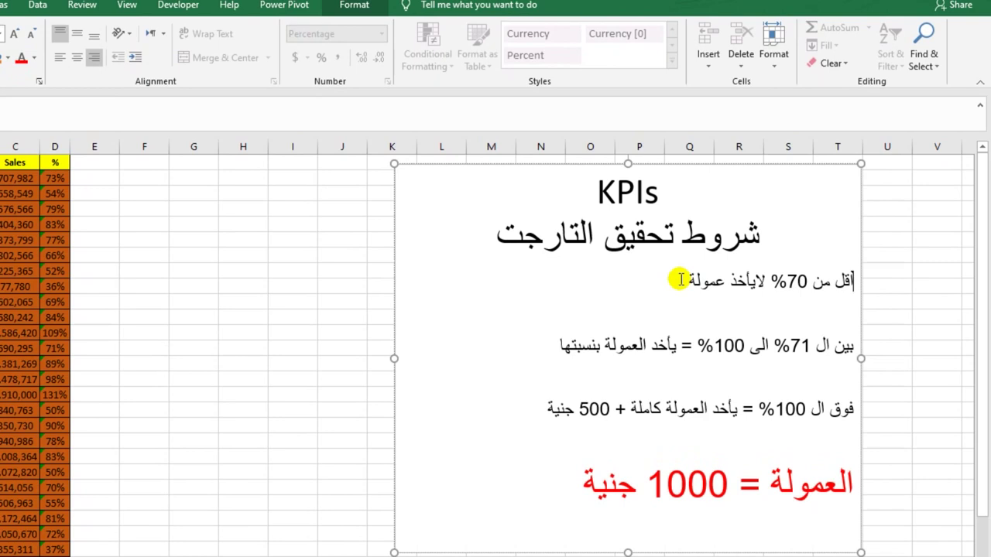
click(681, 280)
text(0 صفر)
key(Return)
key(BackSpace)
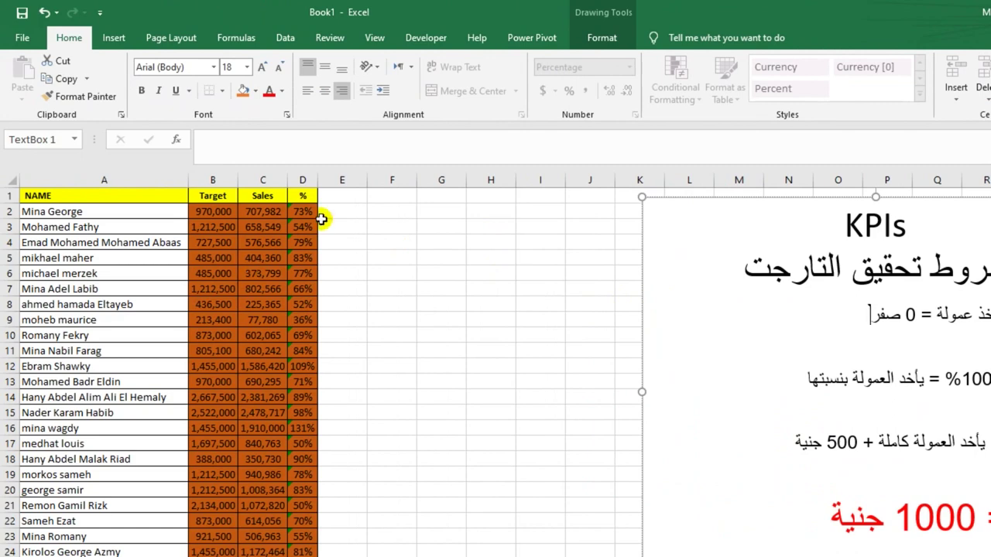
Start an IF formula in cell E2 with the percentage in D2 as the tested cell
click(94, 72)
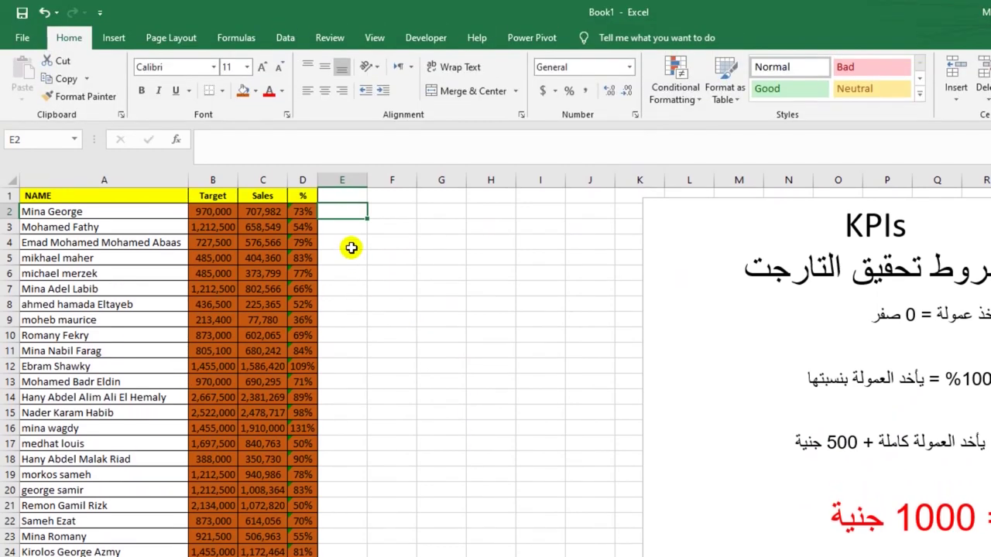
text(=)
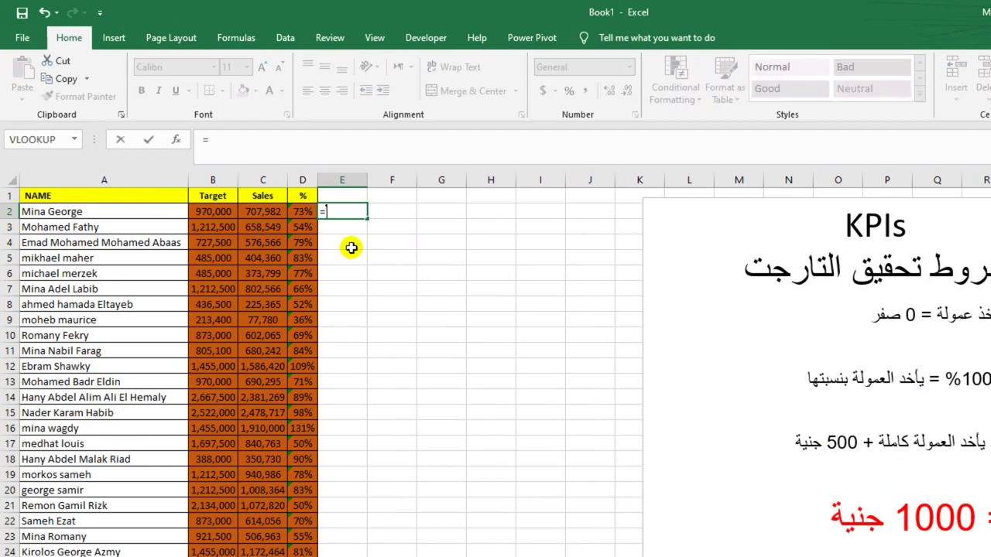
text(هب)
key(BackSpace)
key(BackSpace)
text(if)
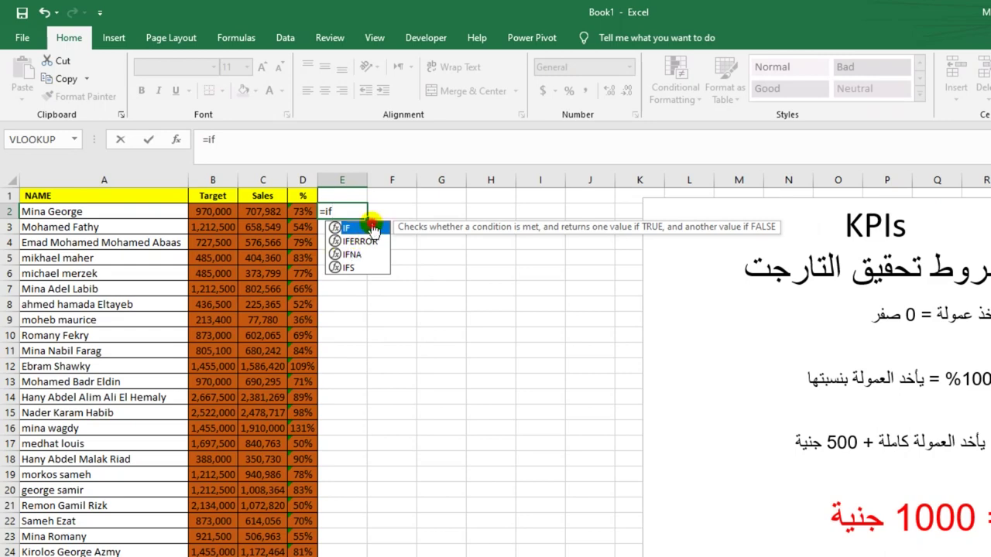
double_click(371, 228)
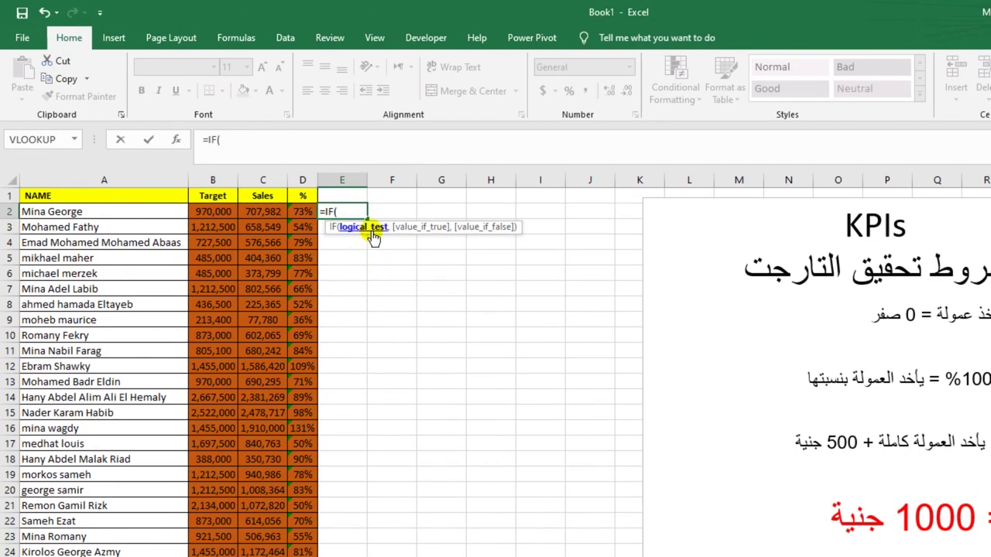
click(301, 213)
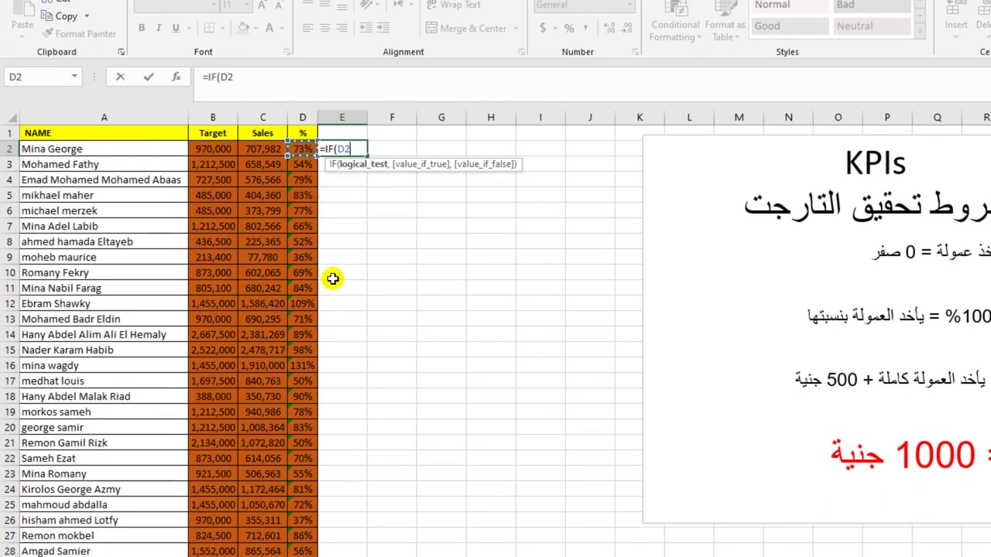
Complete the first IF condition as D2<70% and make it return 0 when true
text(<)
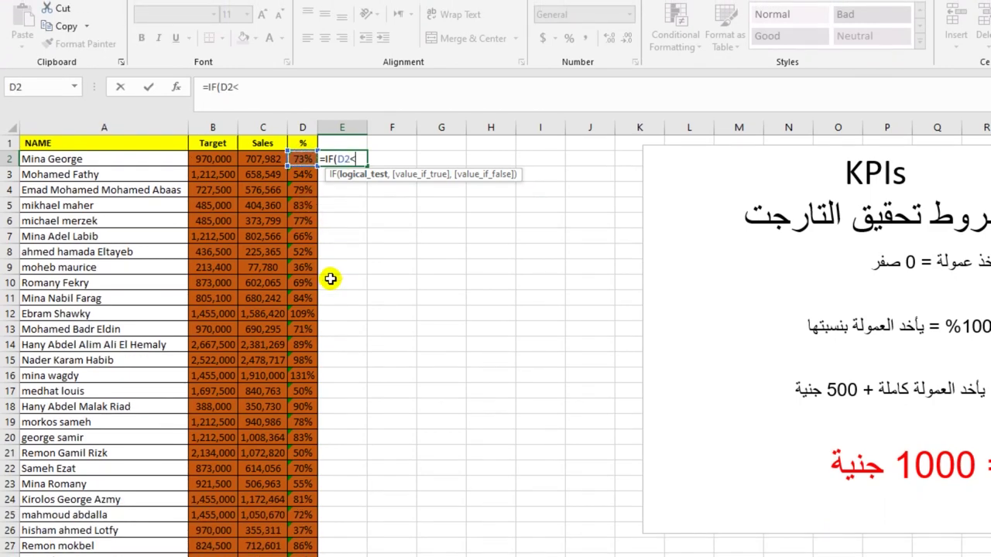
text(70)
key(BackSpace)
key(BackSpace)
text(=)
key(BackSpace)
text(70%)
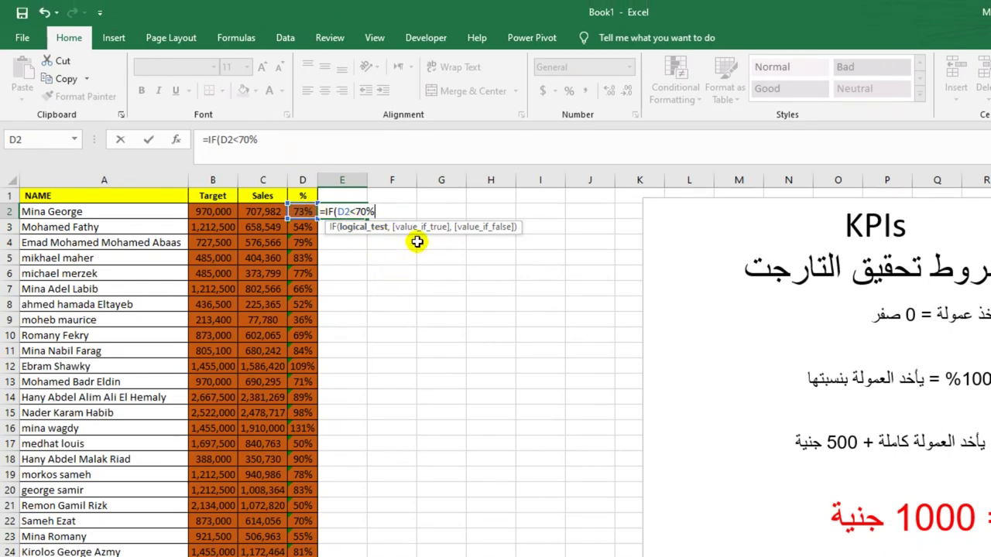
text(,)
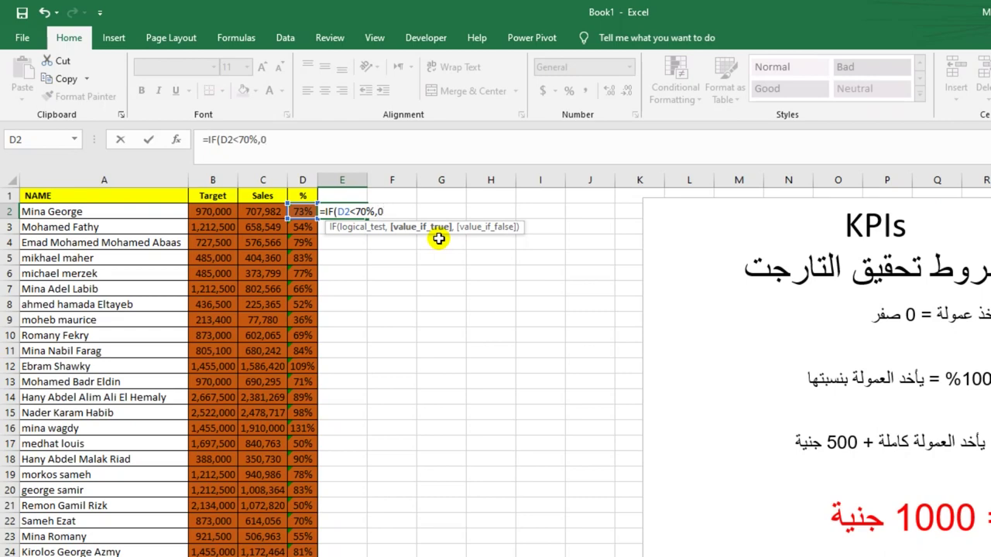
text(0)
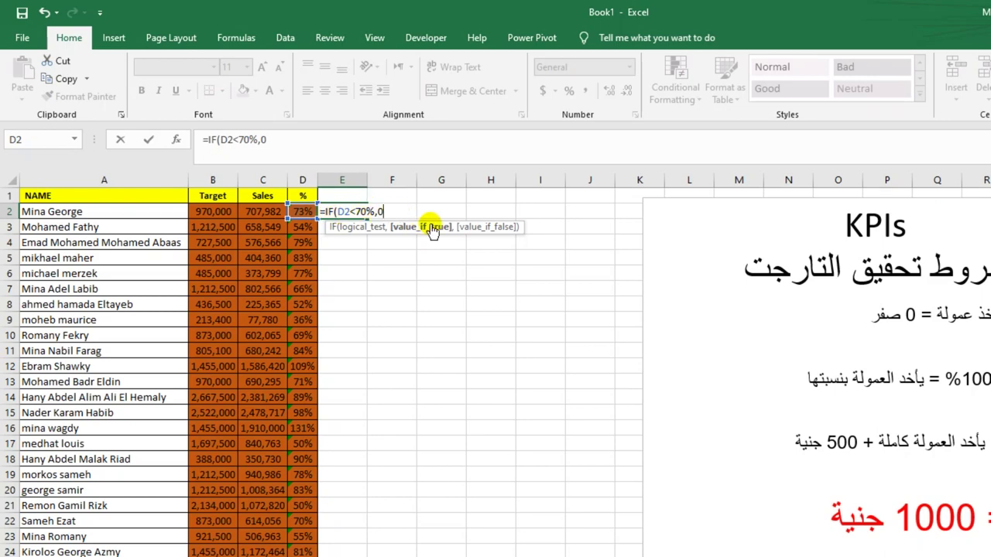
text(,)
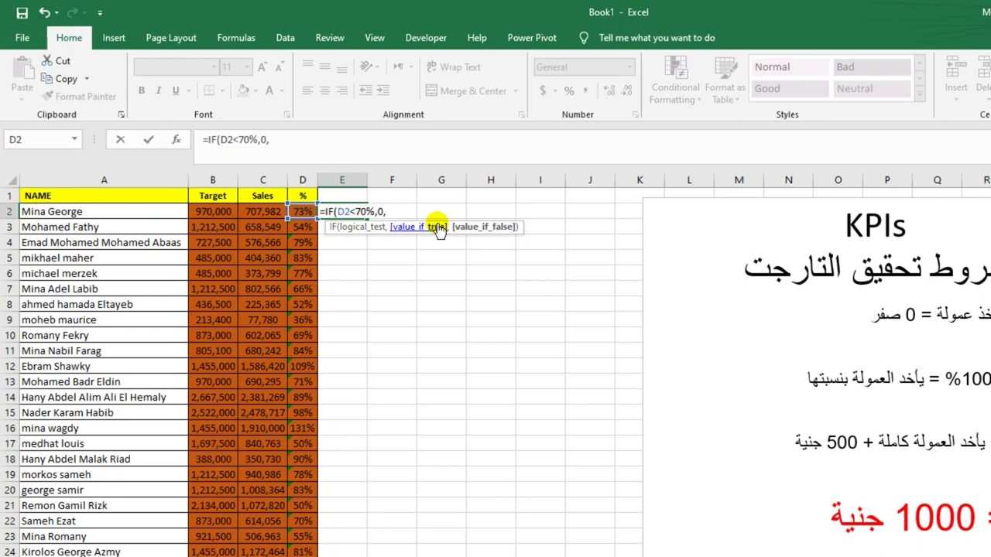
Nest a second IF as the value if false, testing whether D2<100%
text(if)
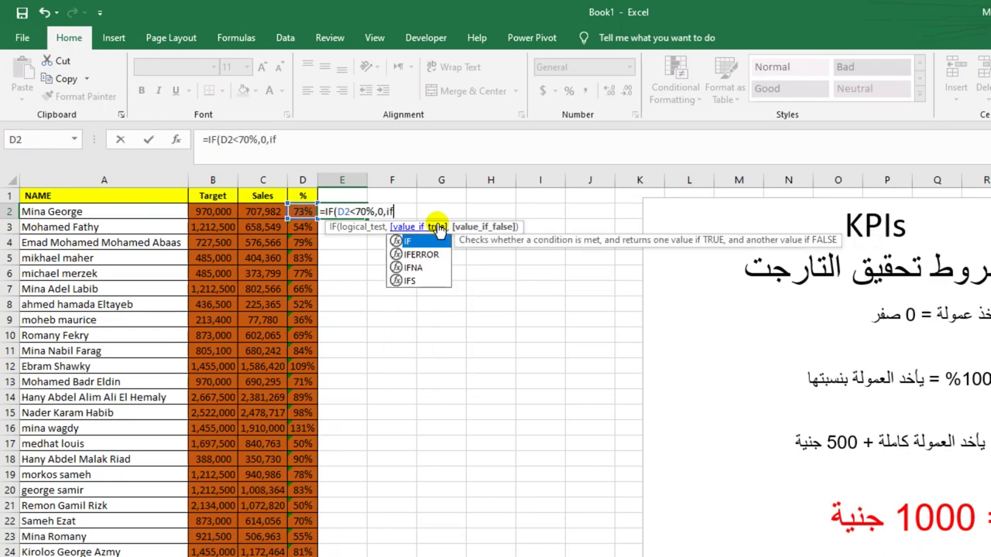
click(423, 241)
double_click(422, 242)
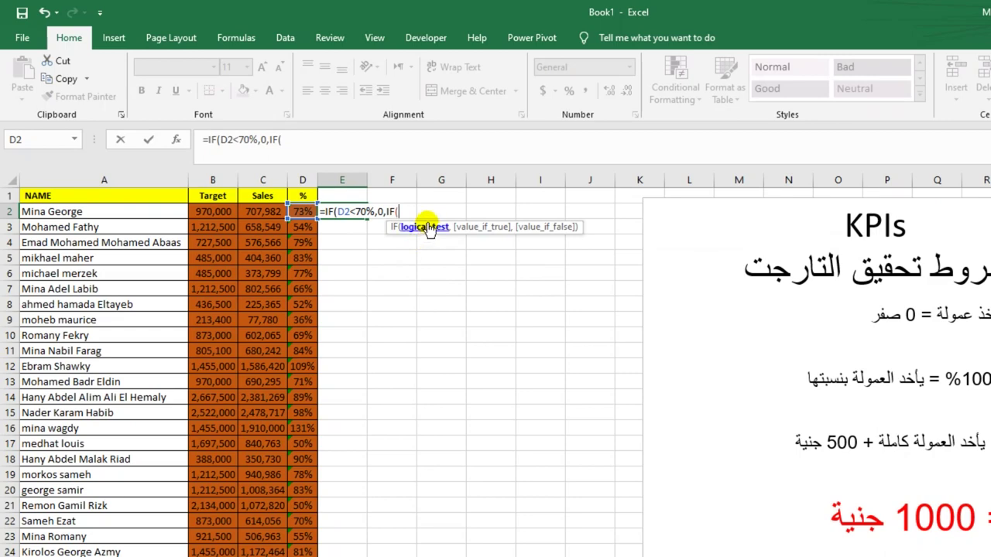
click(299, 214)
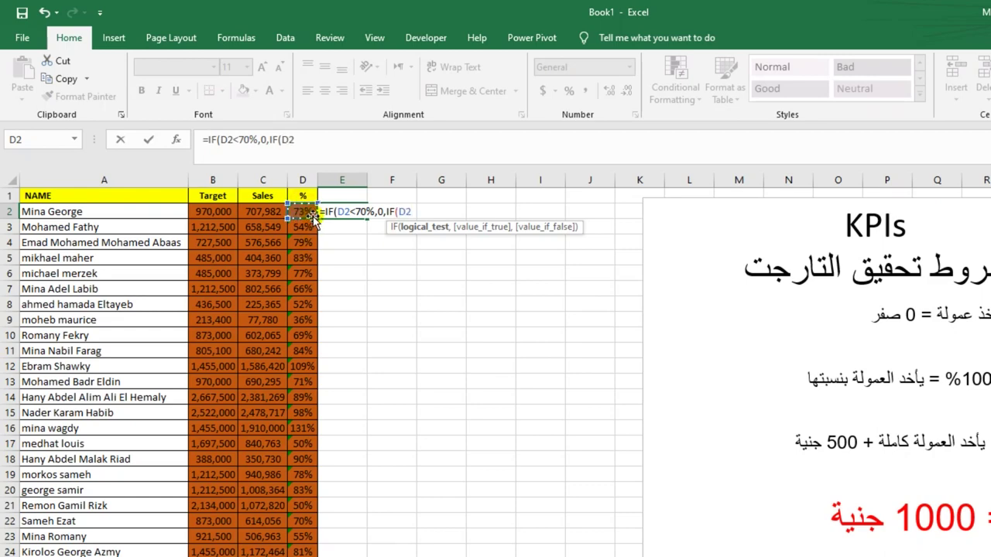
text(<100)
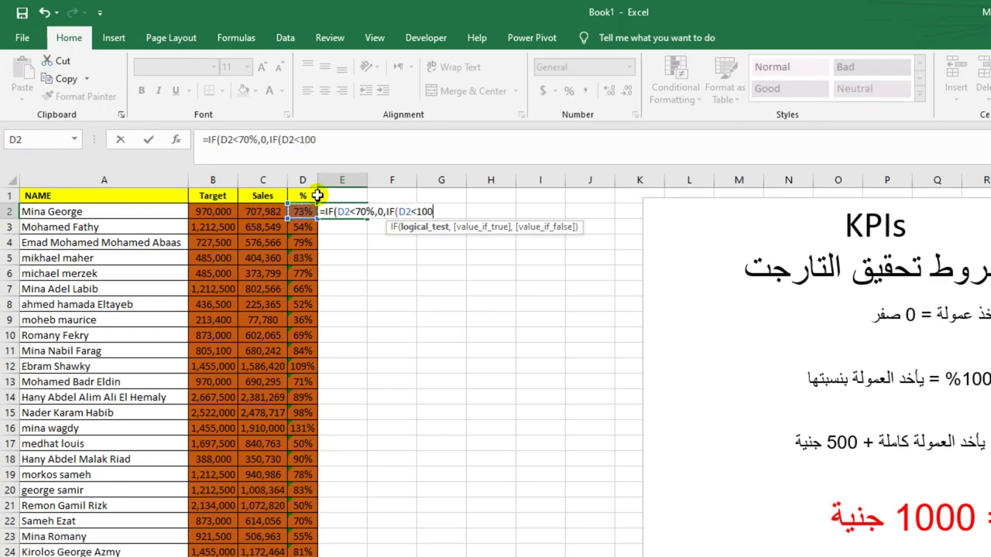
text(5)
key(BackSpace)
text(%)
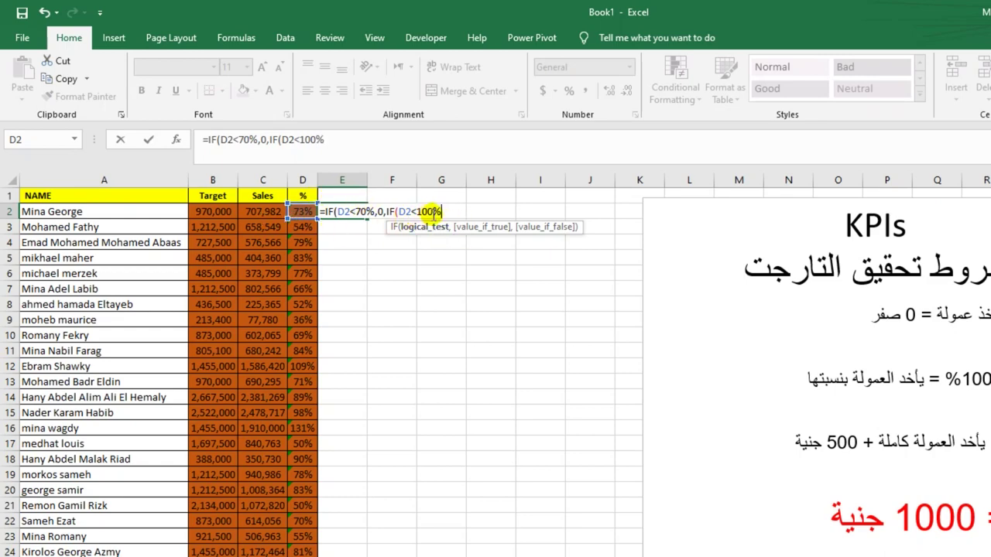
Make the second IF return D2*1000 when its condition is true
text(,)
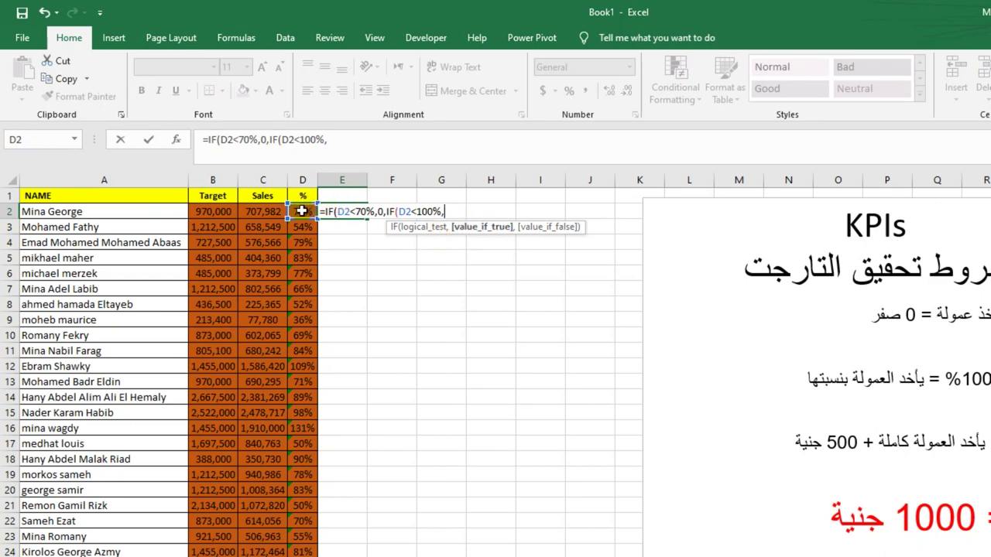
click(301, 210)
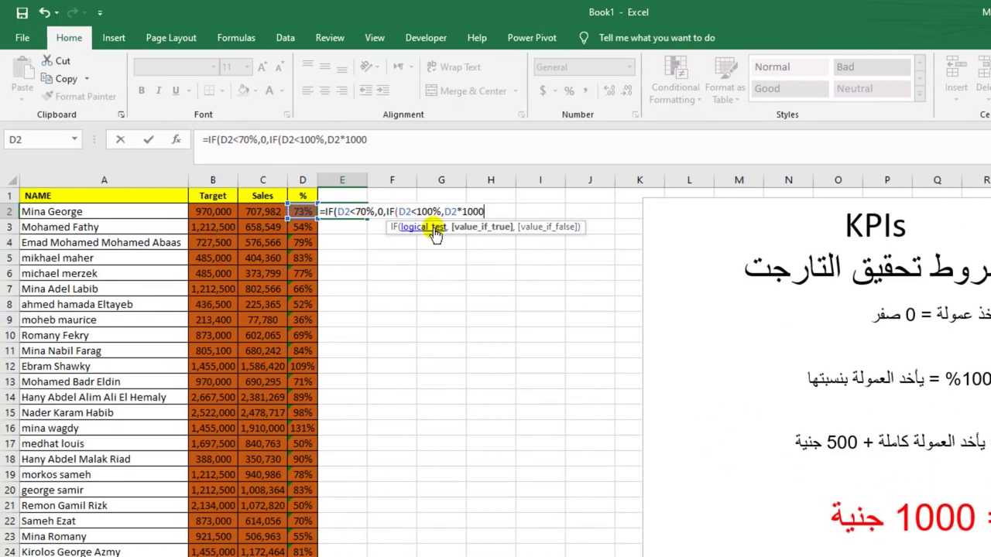
click(293, 180)
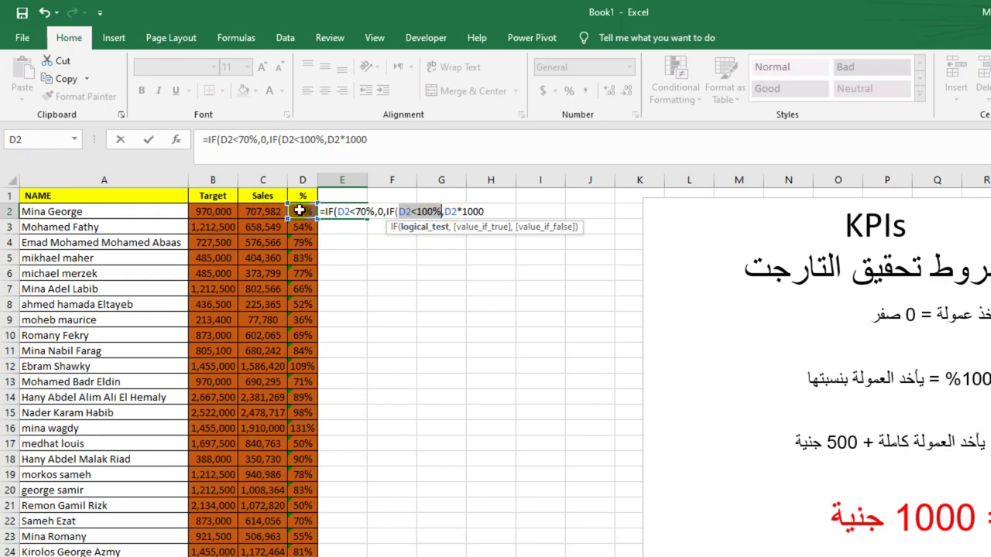
click(481, 207)
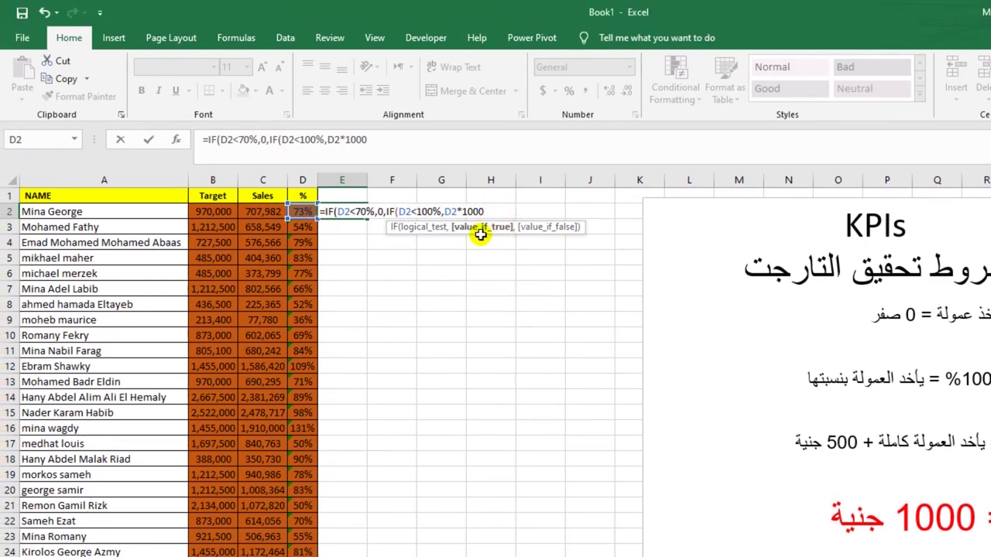
text(,)
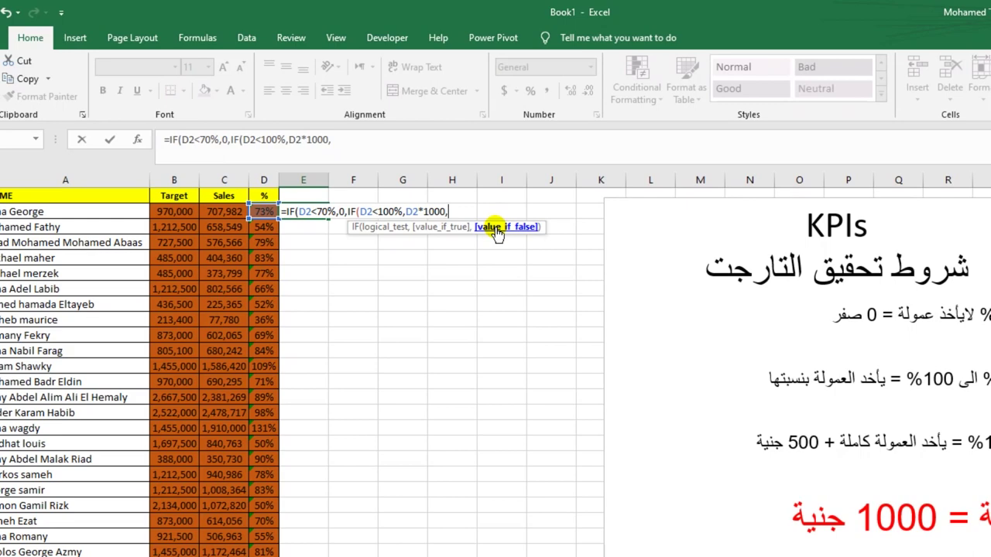
Nest a third IF returning 1500 when D2>100% and 0 otherwise, and commit the completed formula in E2
text(IF()
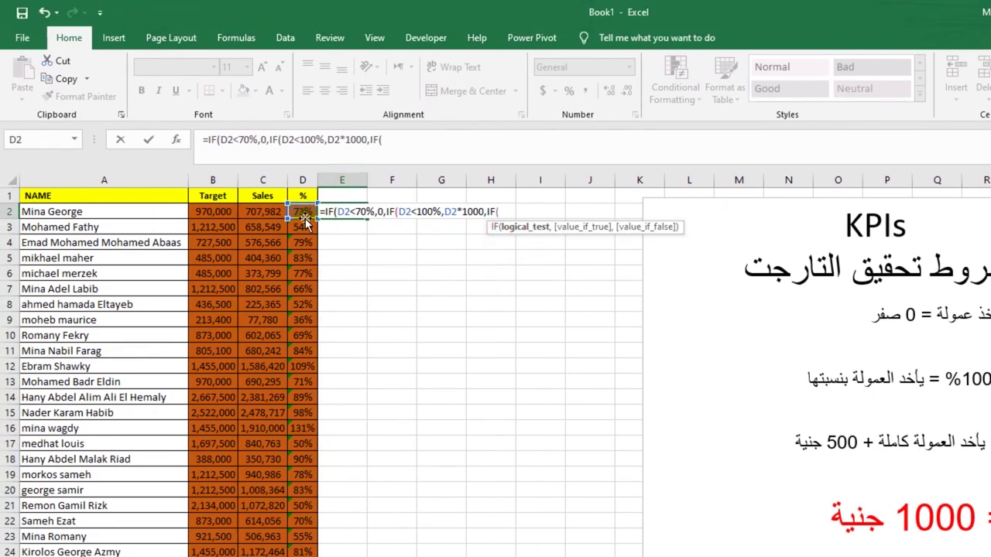
click(307, 214)
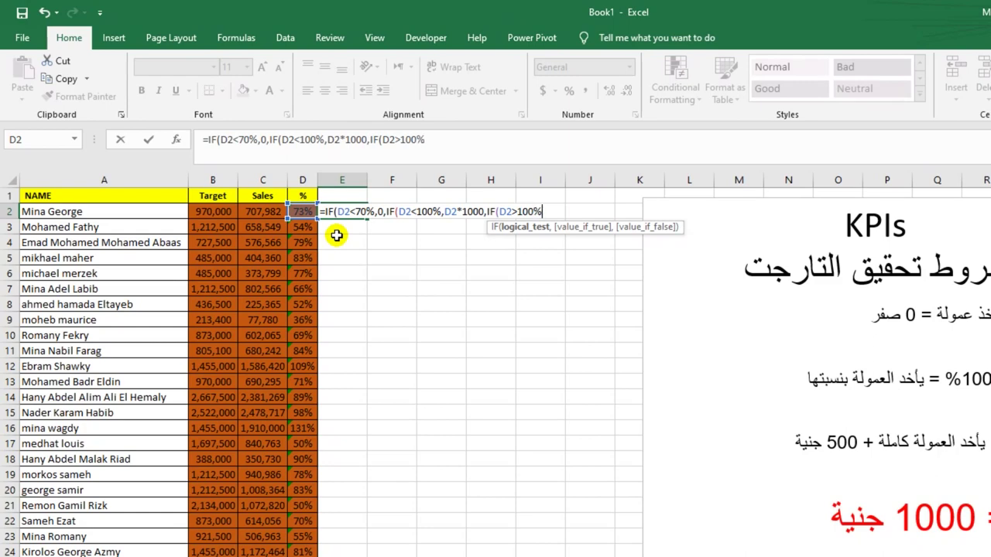
text(>100%,1)
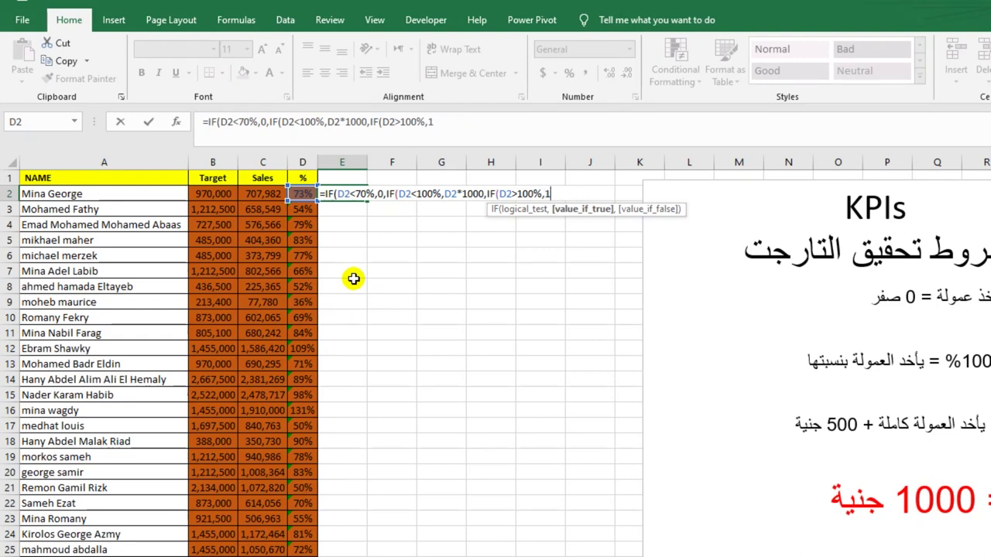
text(,0)
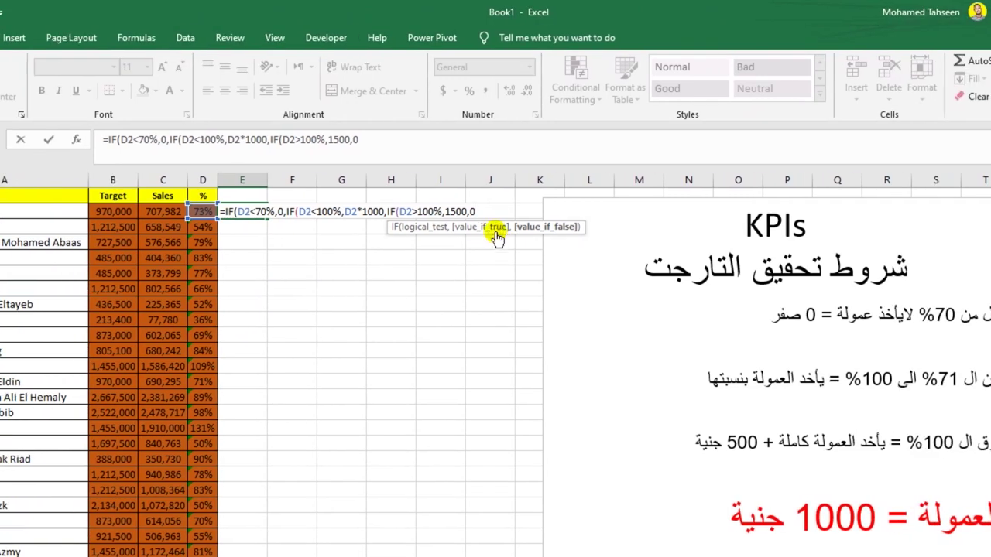
click(594, 210)
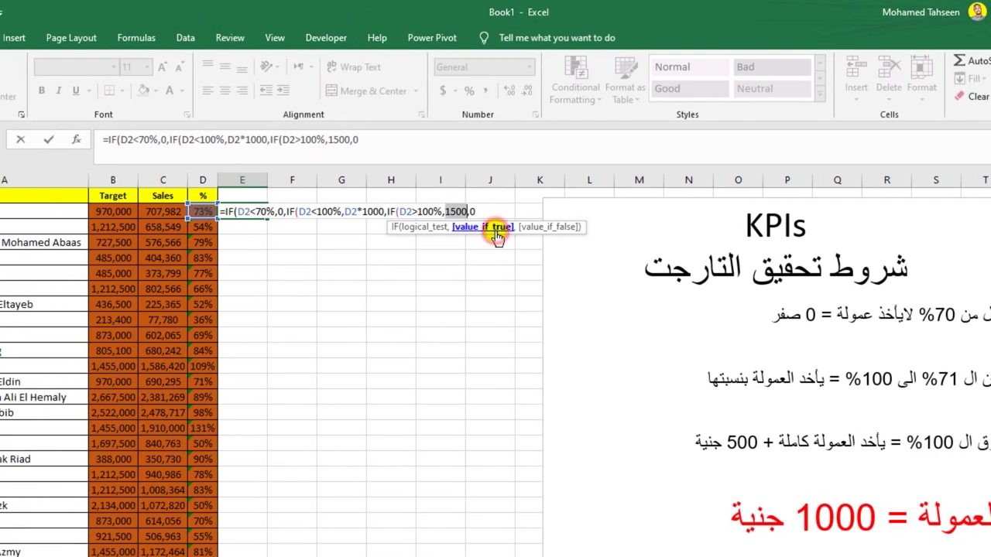
click(491, 206)
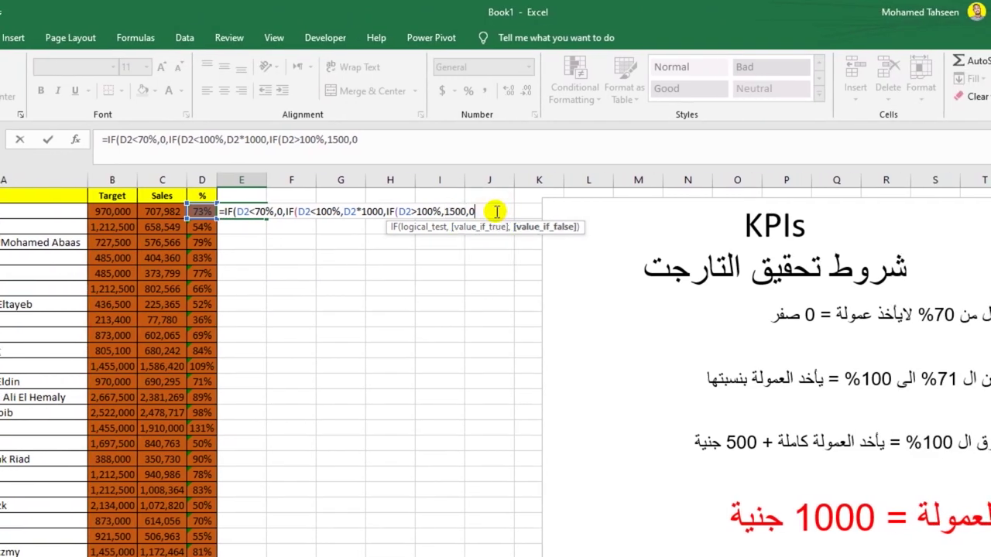
text()))
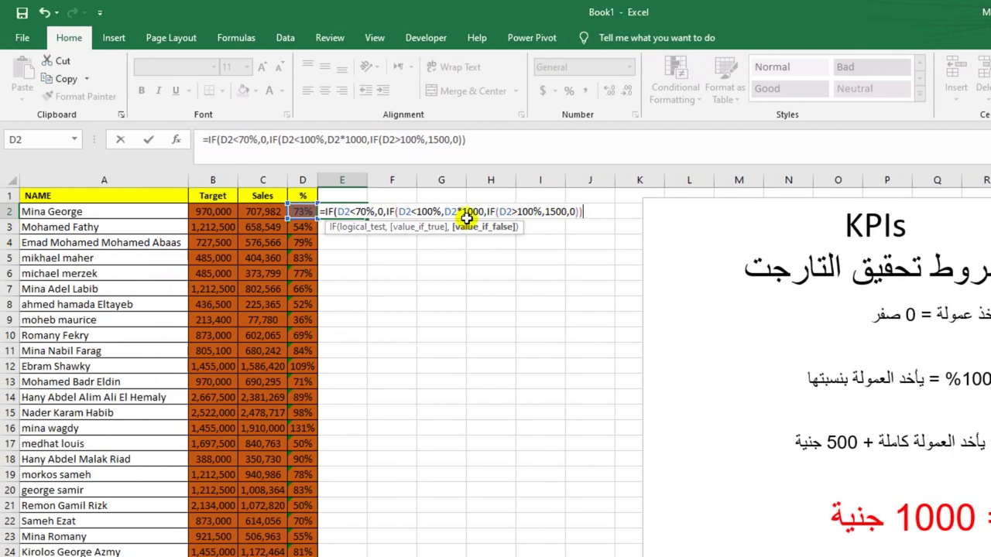
text())
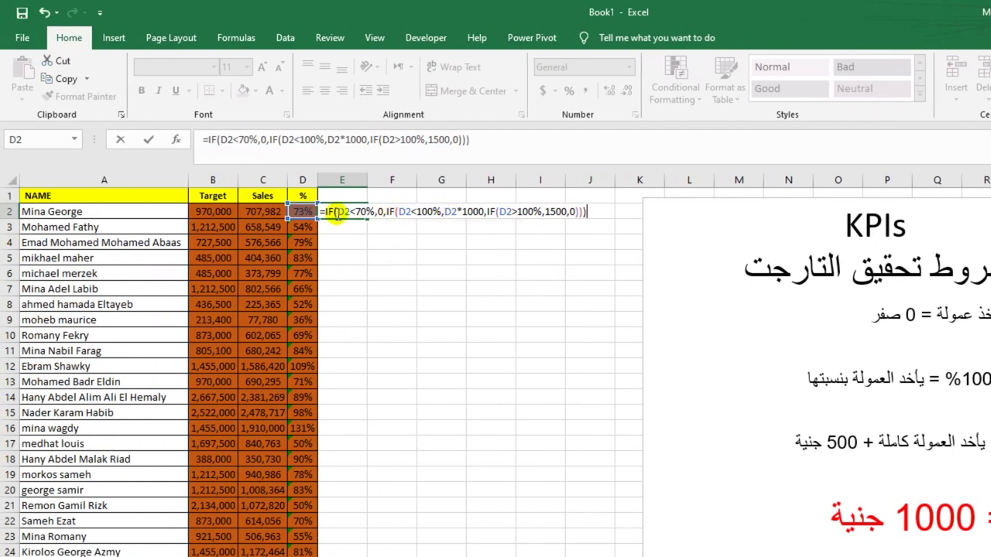
key(Return)
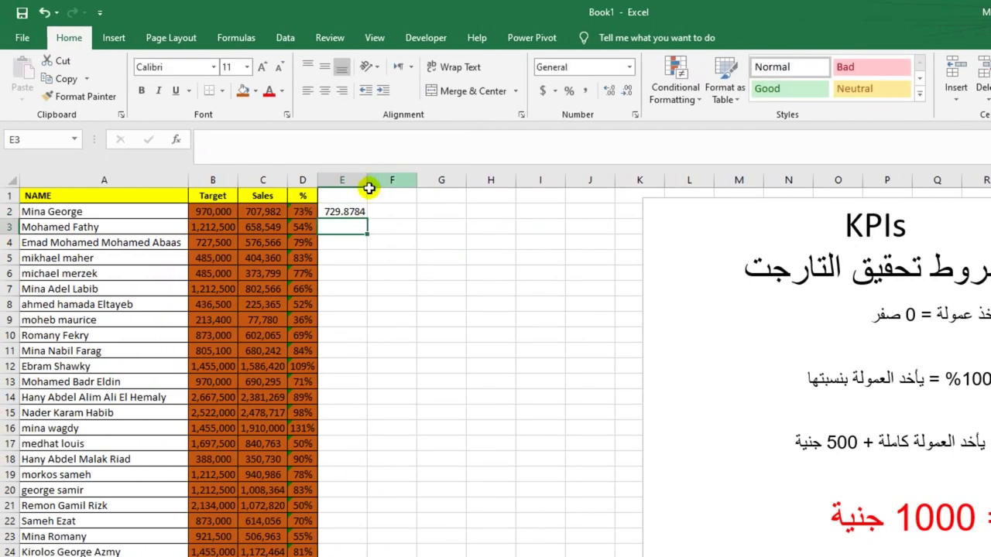
click(356, 207)
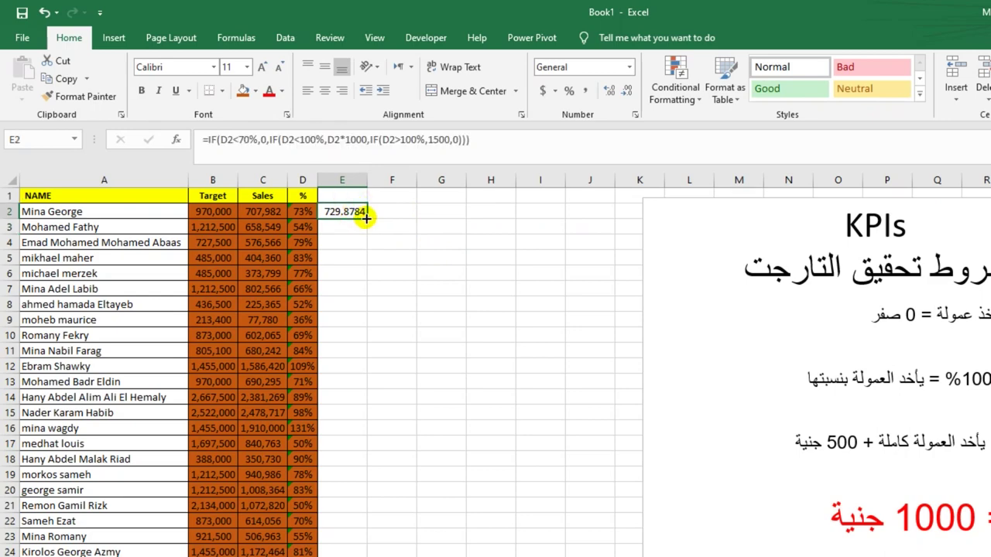
Fill the E2 commission formula down column E for every salesperson and reduce the results to zero decimal places
double_click(366, 218)
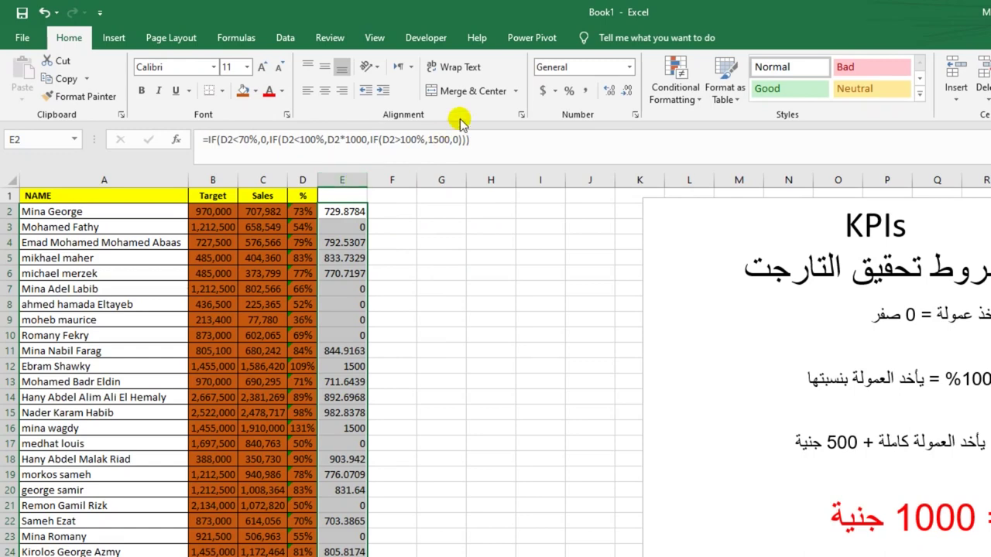
click(527, 92)
click(527, 91)
click(527, 91)
click(527, 92)
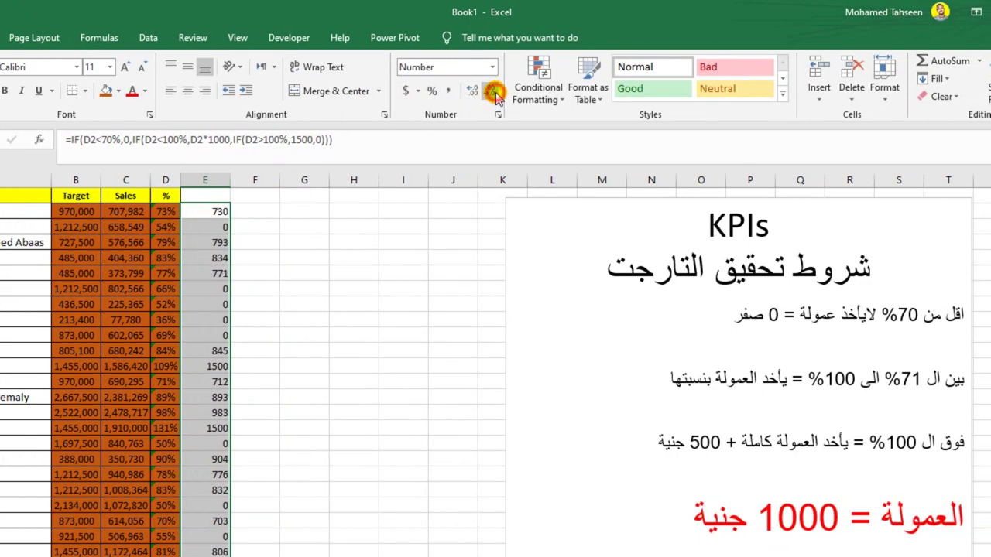
Format all of column E as Number with the thousands separator and 0 decimal places
click(346, 178)
right_click(346, 178)
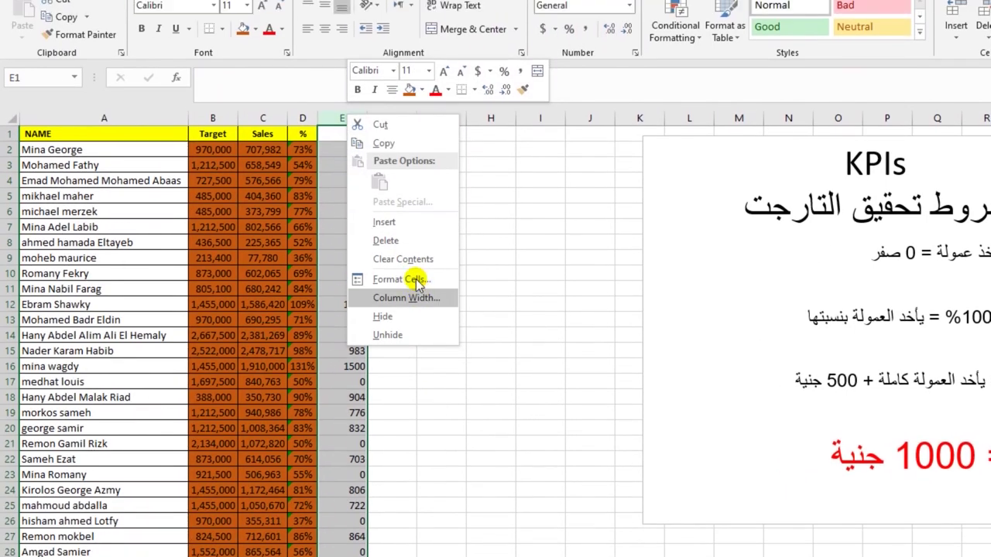
click(420, 347)
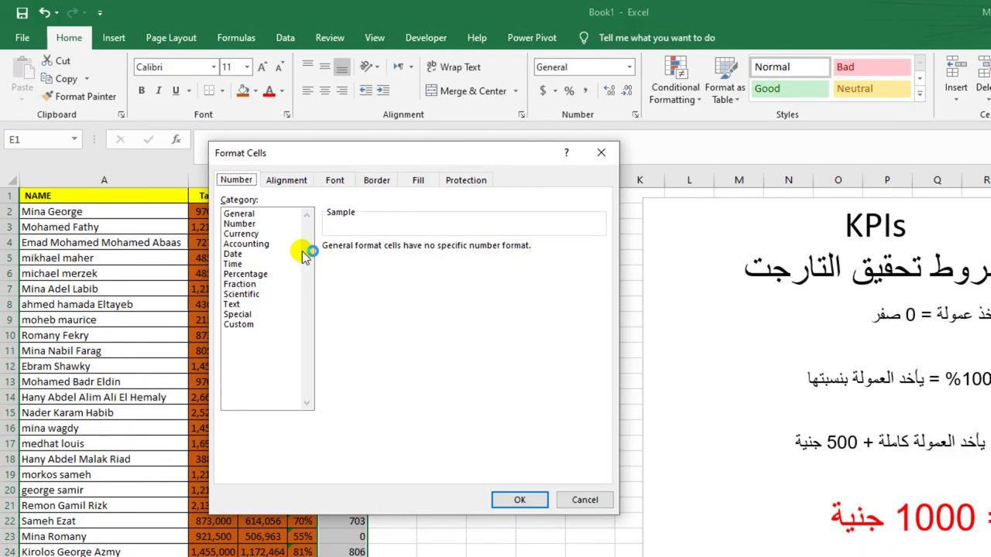
click(240, 224)
click(391, 266)
click(427, 252)
click(427, 251)
click(520, 499)
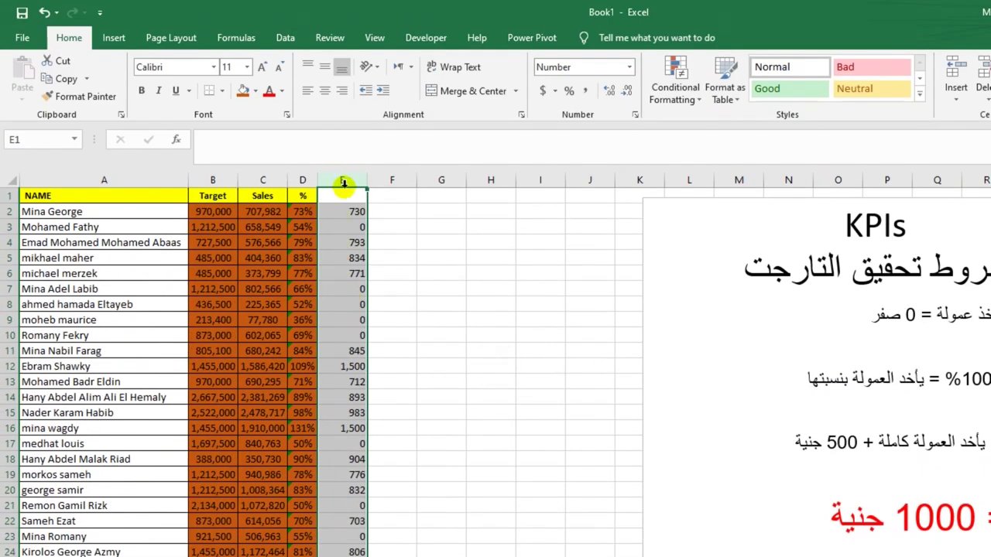
Center the commission values in column E and widen the column
click(325, 90)
drag(367, 180, 436, 179)
click(405, 212)
click(474, 259)
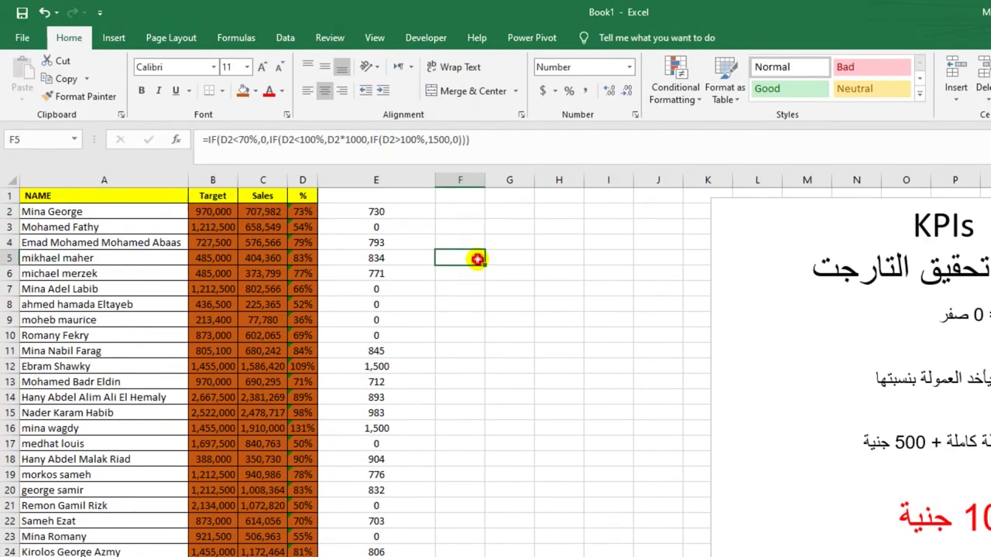
Compare the commissions in column E with the achievement percentages in column D, checking rows 2, 3, 4, 7, 8 and 10 against the KPI rules
click(420, 227)
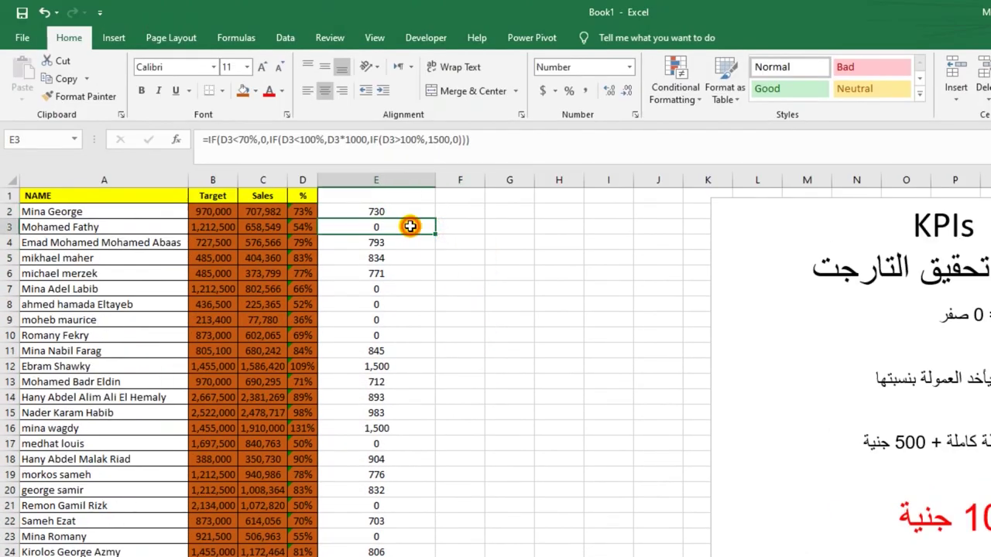
click(305, 224)
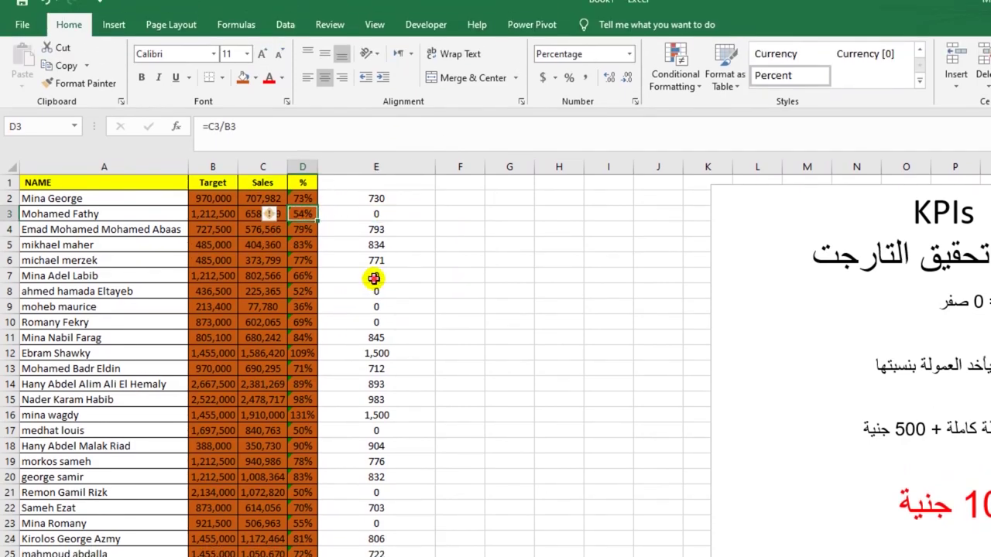
click(377, 276)
click(303, 275)
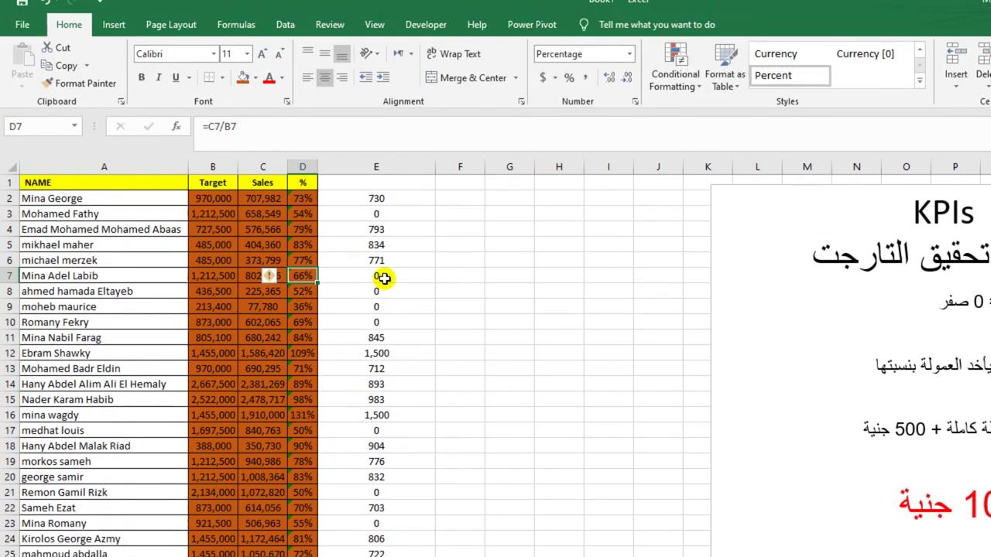
click(360, 220)
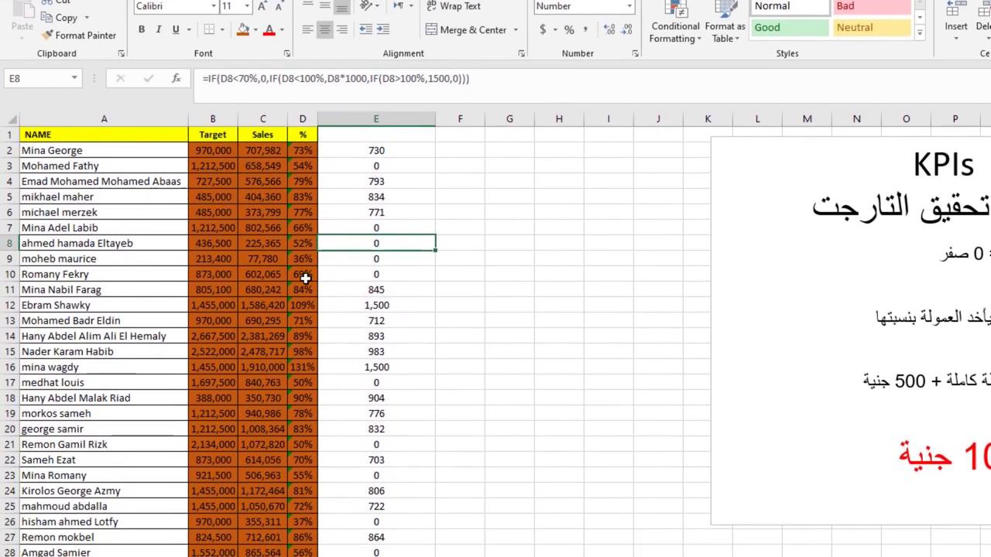
click(303, 294)
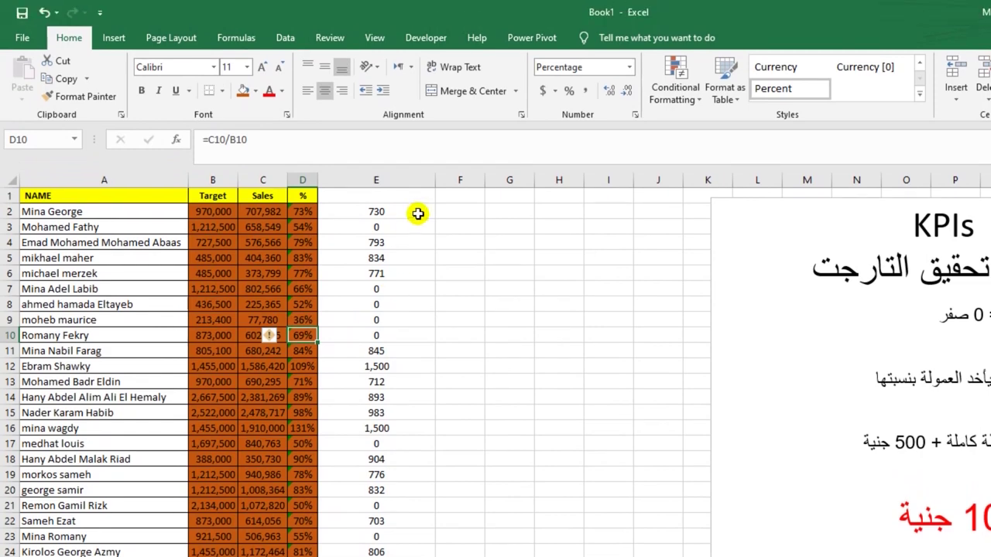
click(302, 211)
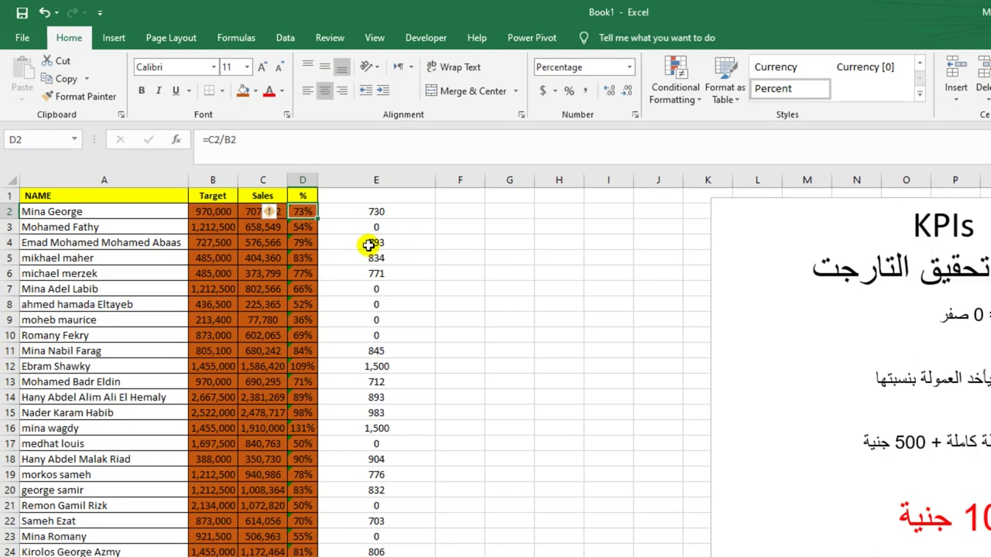
click(299, 243)
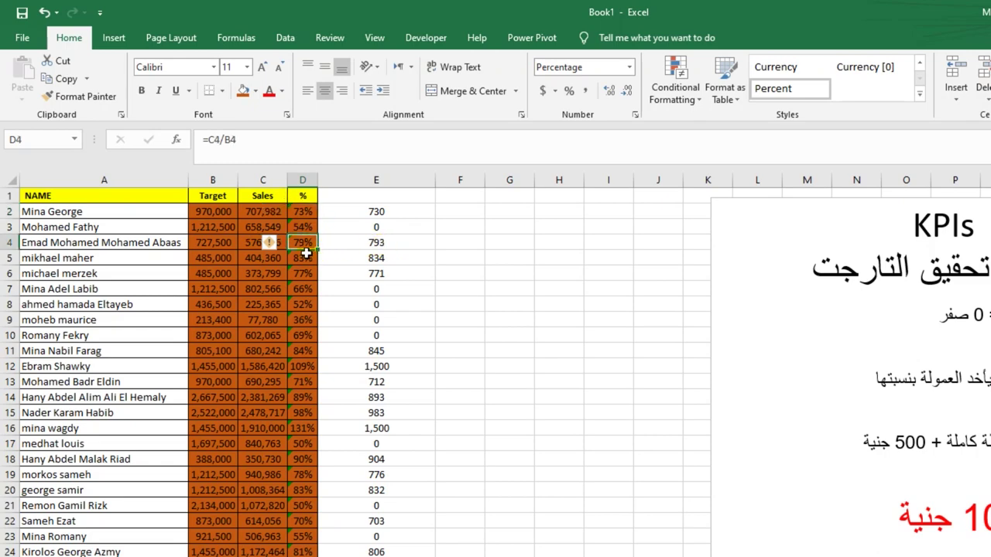
Replace the percentage formulas in column D with their values by copying the column and pasting values over it
right_click(304, 181)
click(346, 214)
right_click(308, 186)
click(364, 251)
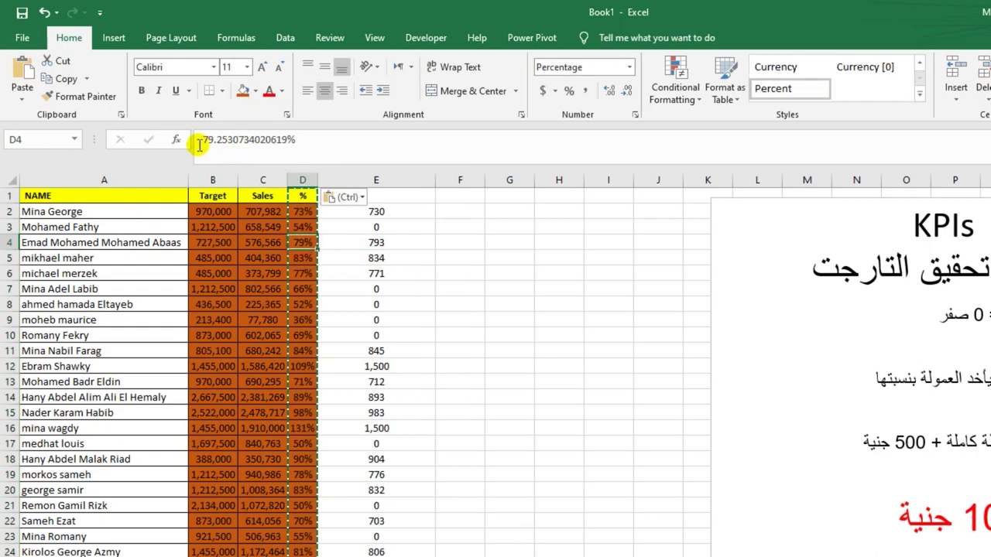
key(Escape)
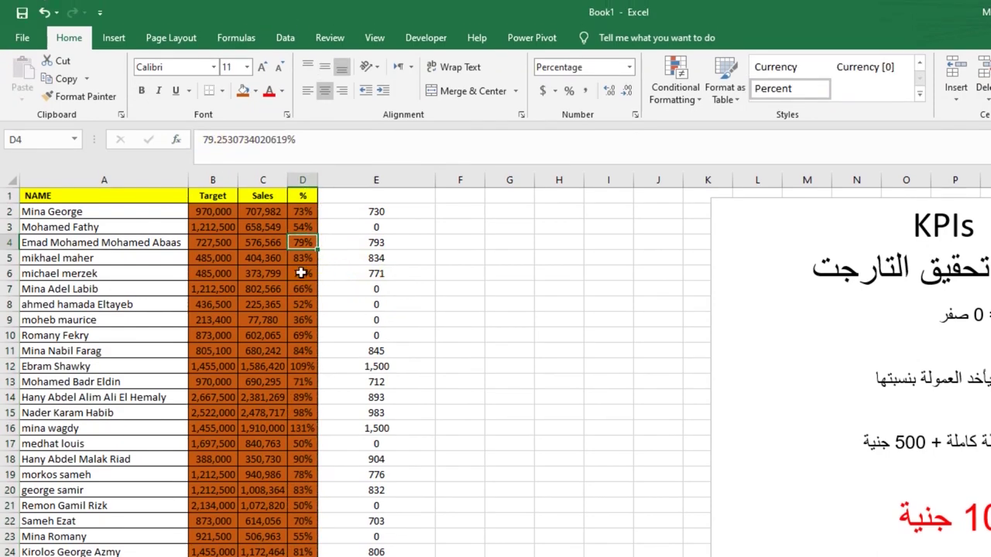
Check the commissions in rows 6, 12, 16, 25 and 26 against their achievement percentages and the KPI rules
click(301, 273)
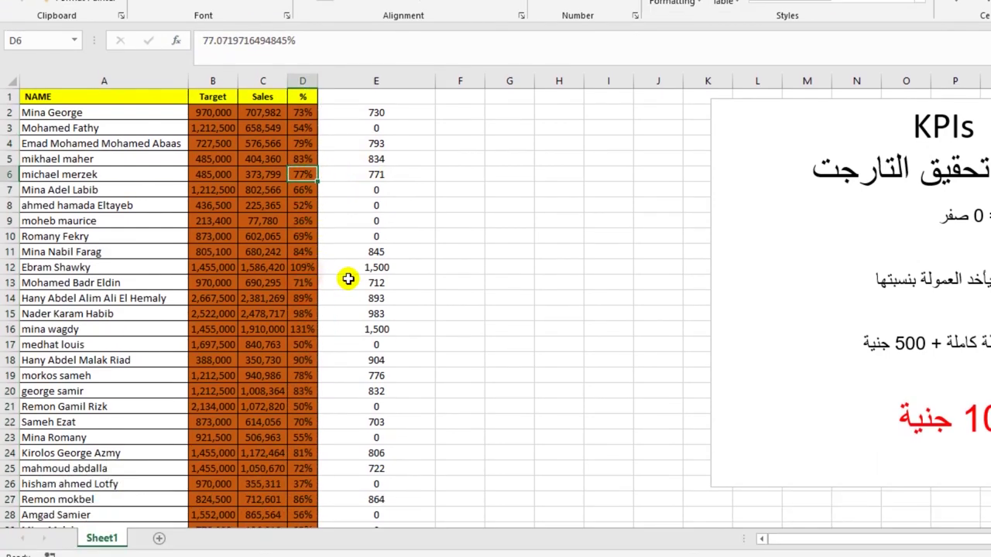
click(380, 271)
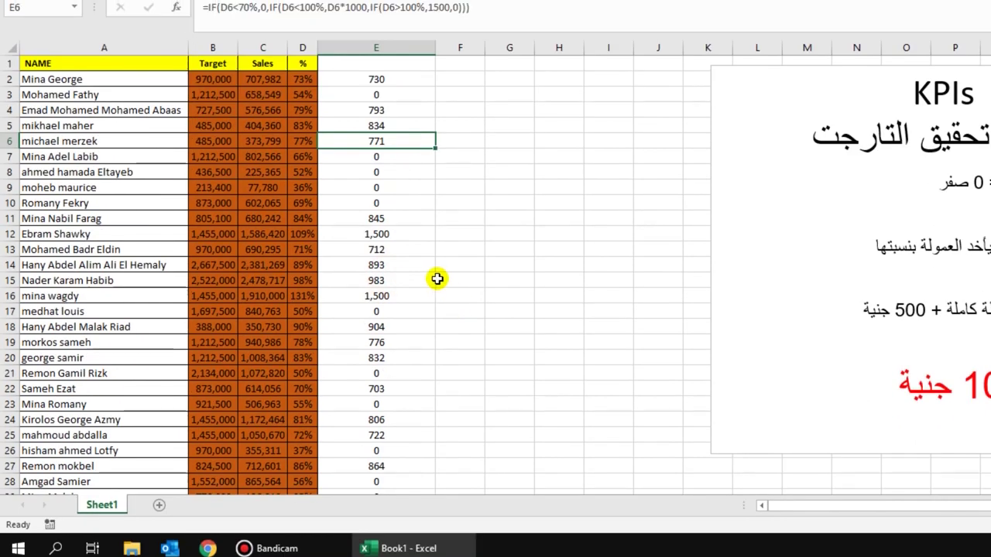
scroll(449, 286, down, 2)
scroll(472, 271, up, 1)
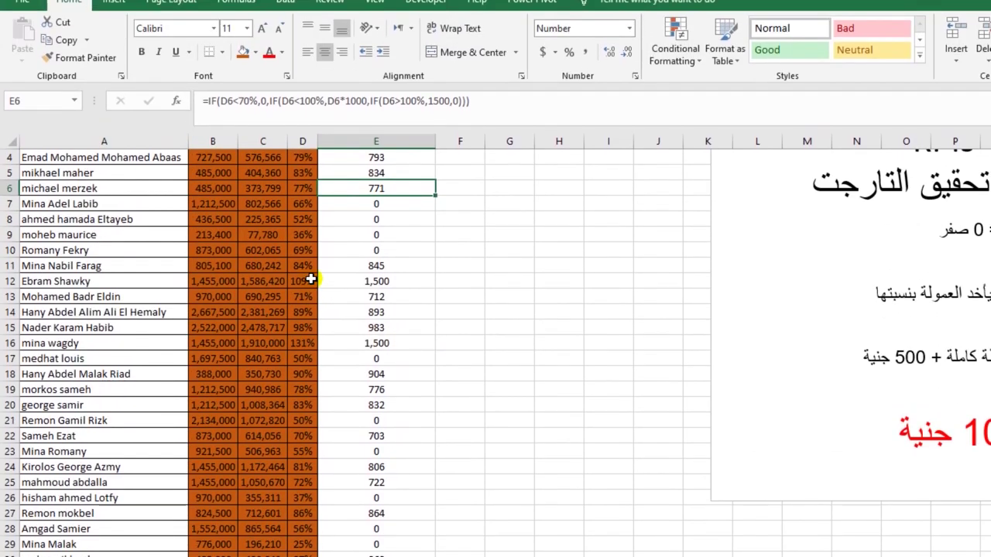
click(306, 245)
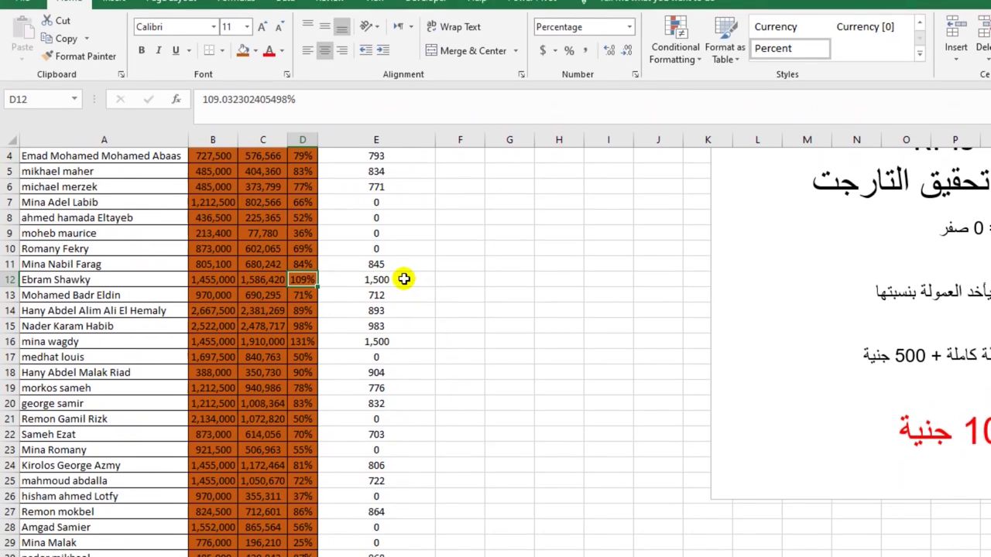
click(379, 223)
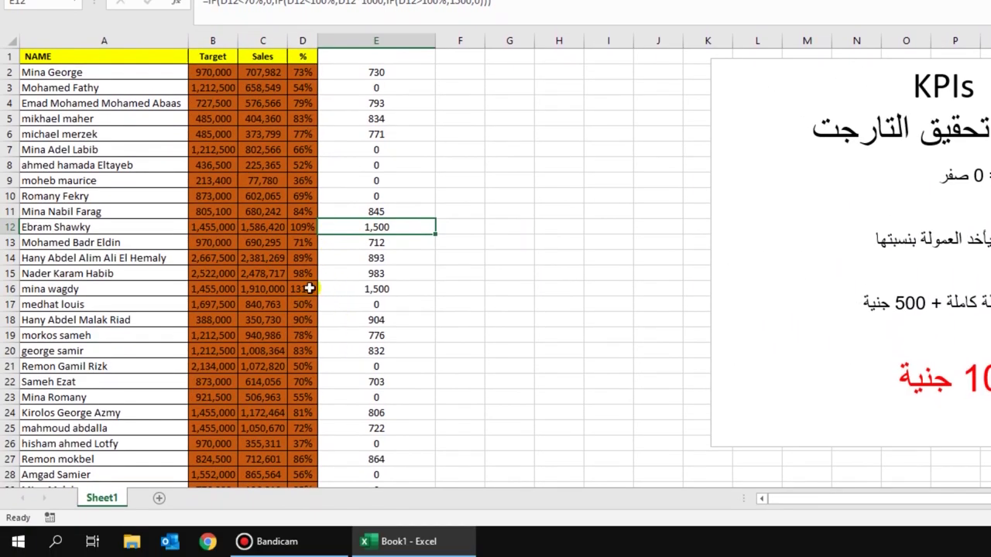
drag(308, 288, 410, 289)
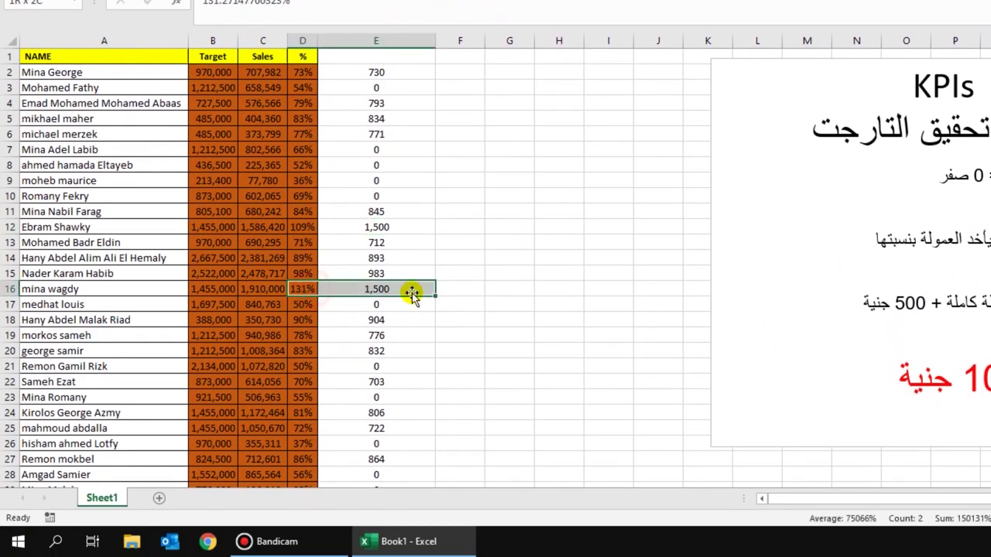
scroll(364, 345, down, 1)
scroll(363, 345, down, 1)
drag(365, 346, 316, 349)
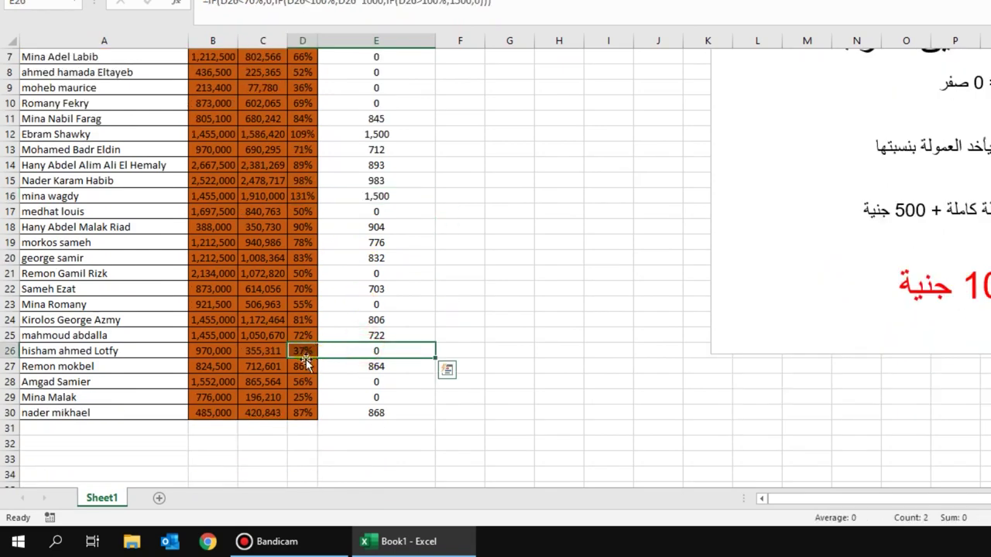
click(309, 333)
click(367, 334)
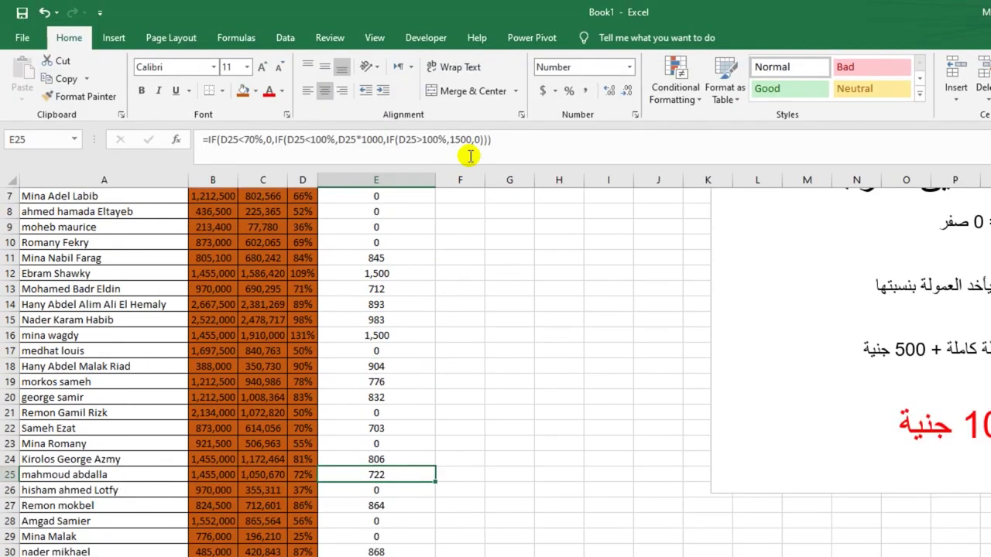
Open the nested IF formula in E2 to review its conditions and commit it again
click(491, 4)
scroll(434, 232, up, 2)
click(422, 196)
click(480, 124)
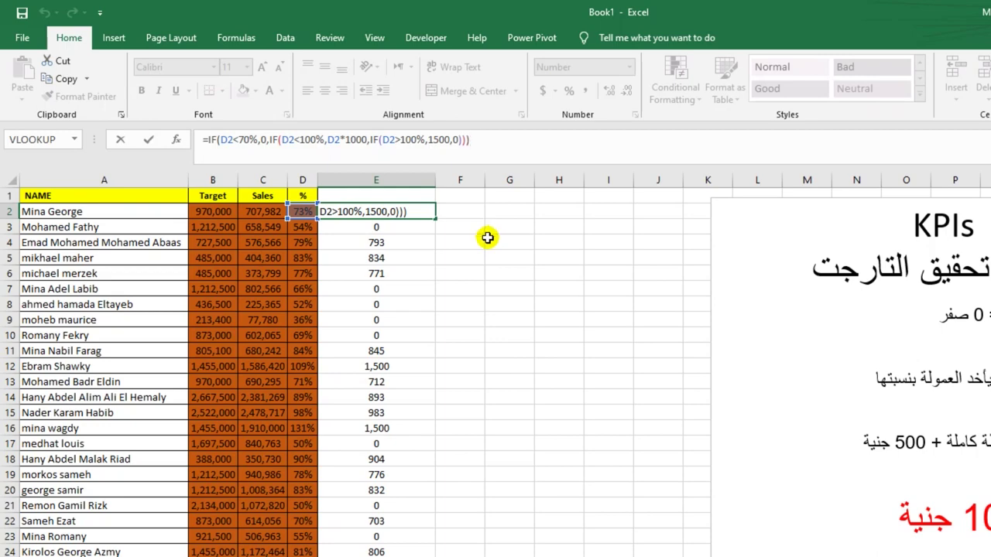
key(ctrl+Return)
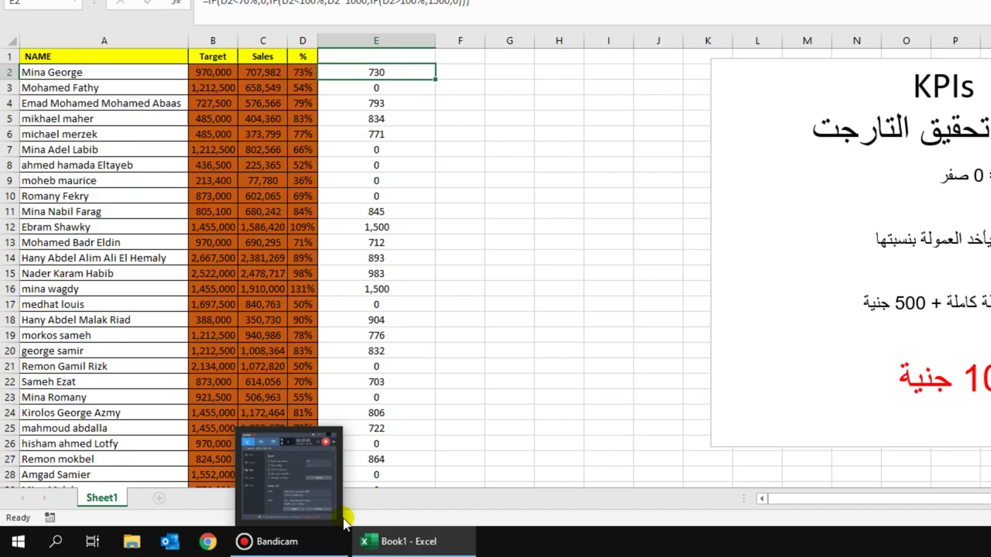
click(343, 522)
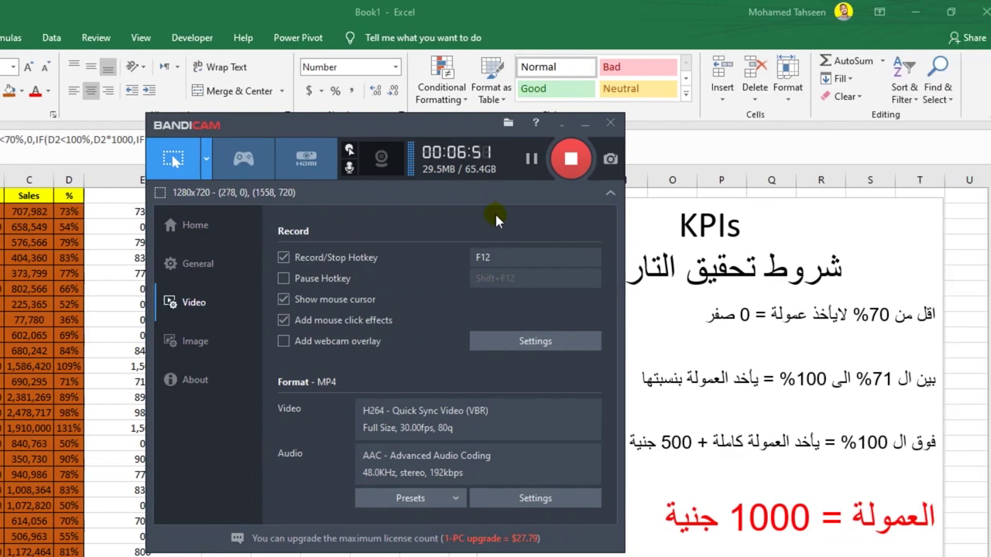